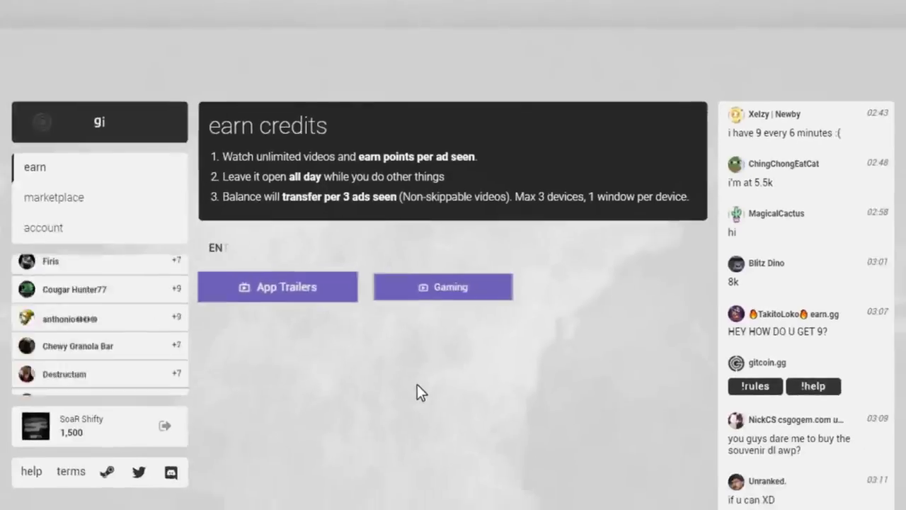
# Open the Entertainment category on earn.gg
pyautogui.click(450, 331)
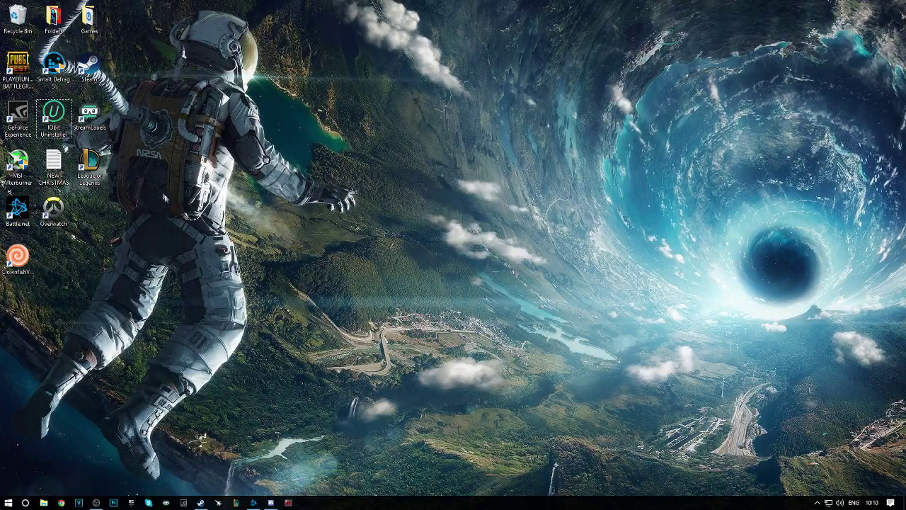
# Run msconfig from the Run dialog to launch System Configuration
pyautogui.moveTo(18, 255); pyautogui.dragTo(89, 207)
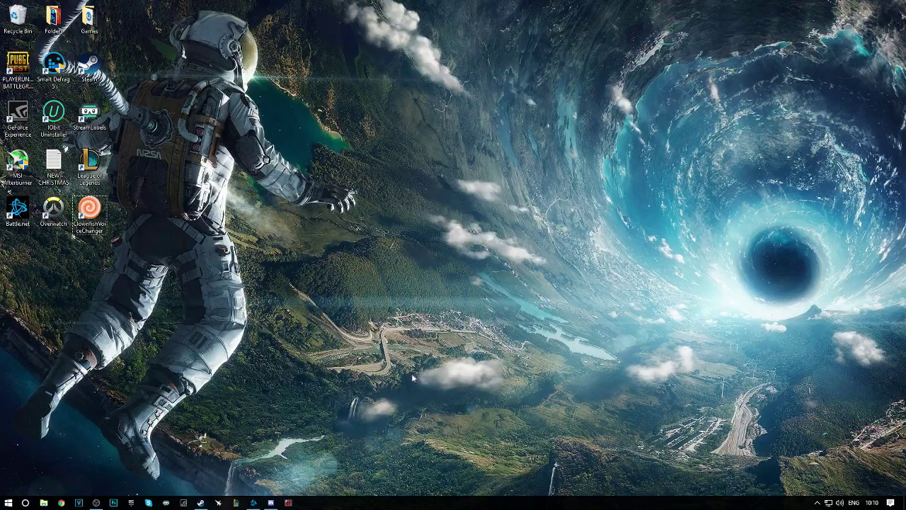
pyautogui.press('super+r')
pyautogui.moveTo(101, 402); pyautogui.dragTo(335, 323)
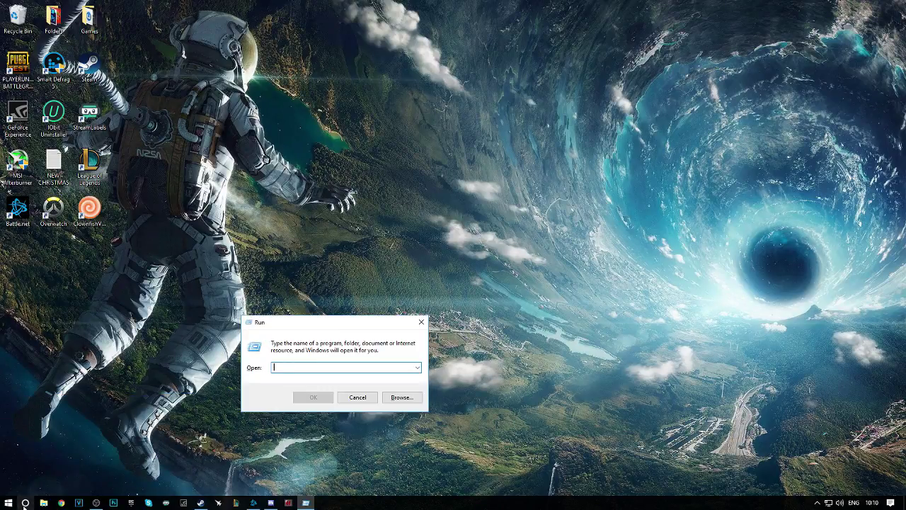
pyautogui.moveTo(283, 323); pyautogui.dragTo(307, 283)
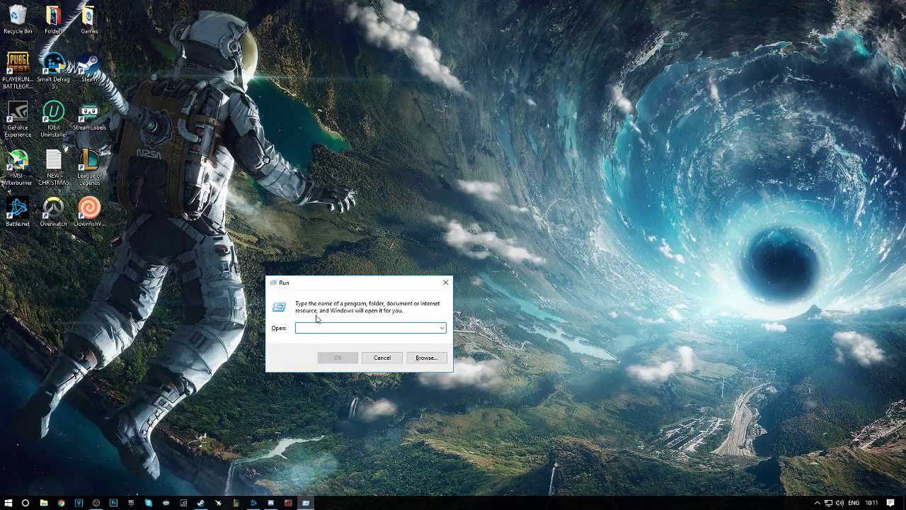
pyautogui.write('msconfig')
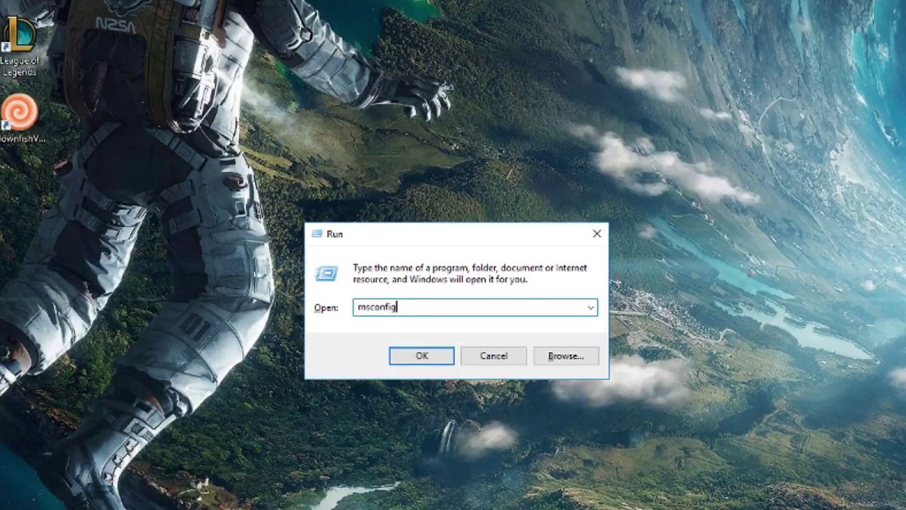
pyautogui.press('Return')
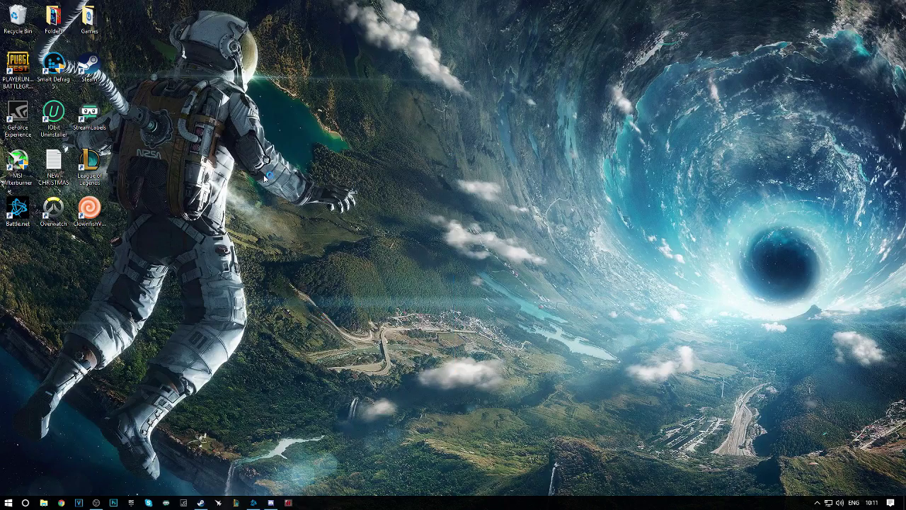
# Hide all Microsoft services in the Services list and select AdobeUpdateService
pyautogui.moveTo(389, 164); pyautogui.dragTo(384, 147)
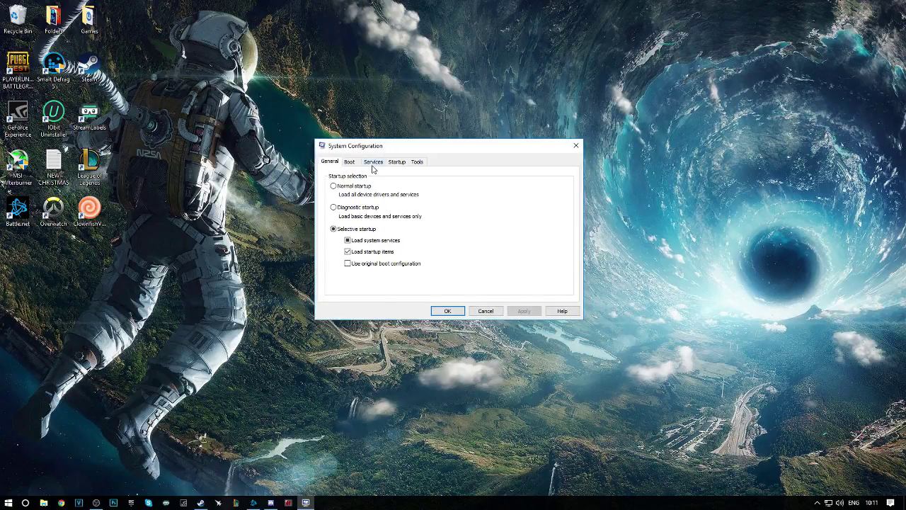
pyautogui.click(372, 162)
pyautogui.click(326, 293)
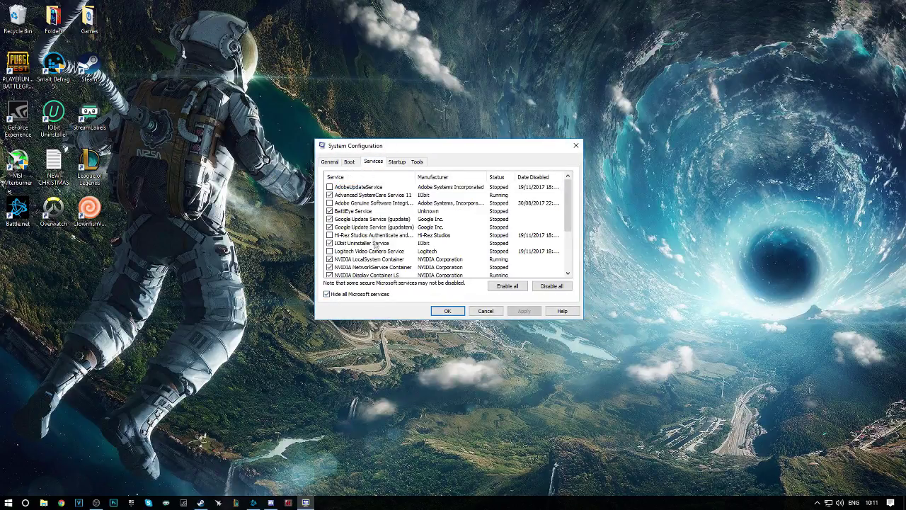
pyautogui.scroll(-2, 363, 227)
pyautogui.scroll(-1, 363, 227)
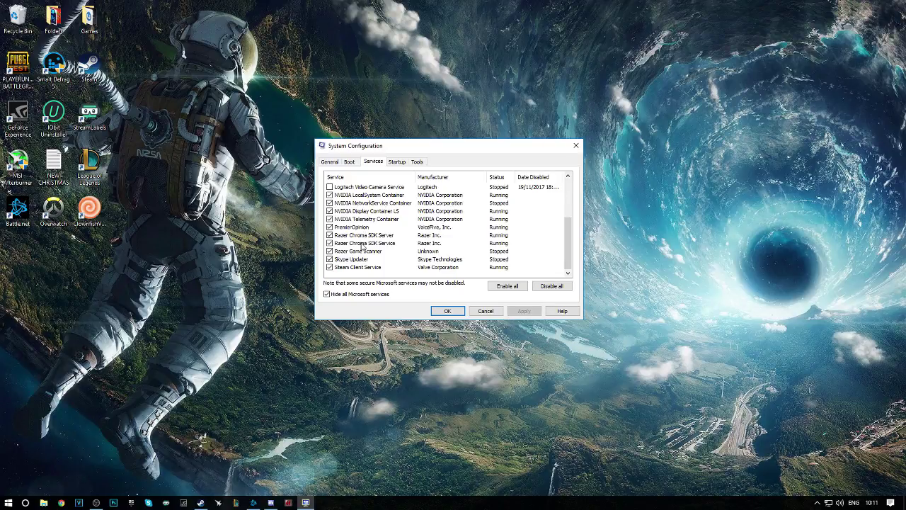
pyautogui.scroll(3, 363, 247)
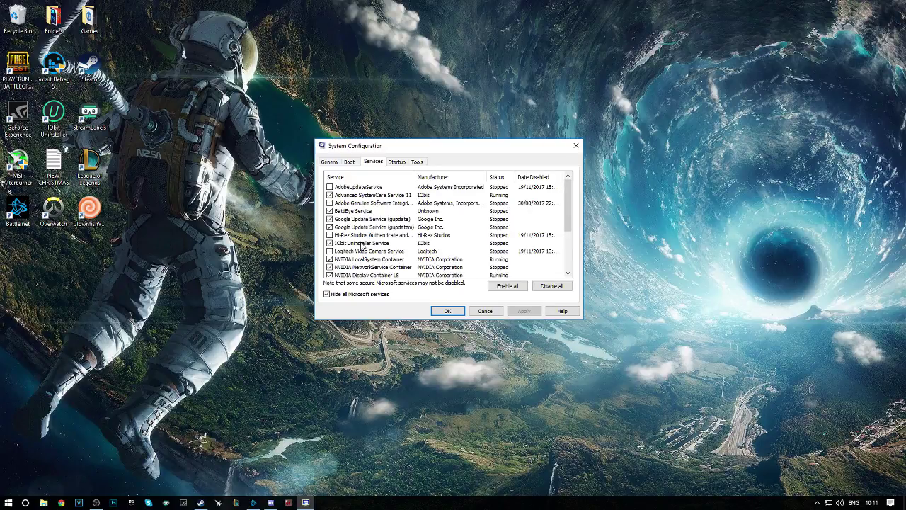
pyautogui.click(361, 188)
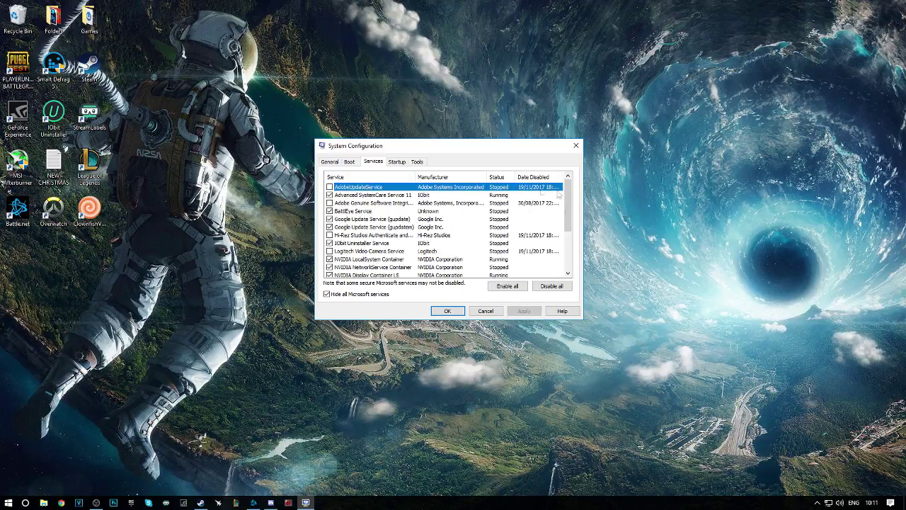
pyautogui.click(337, 162)
# Set the boot advanced options to 4 processors, then apply and close System Configuration
pyautogui.click(352, 162)
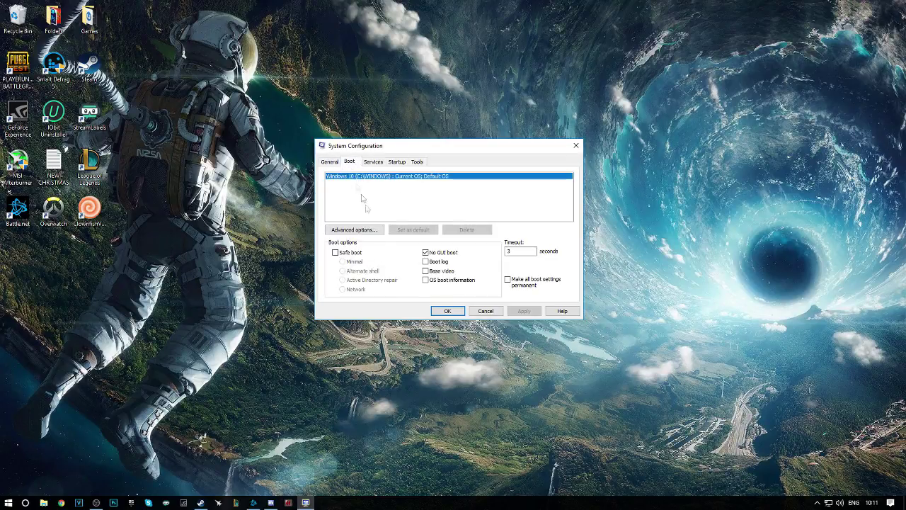
pyautogui.click(365, 230)
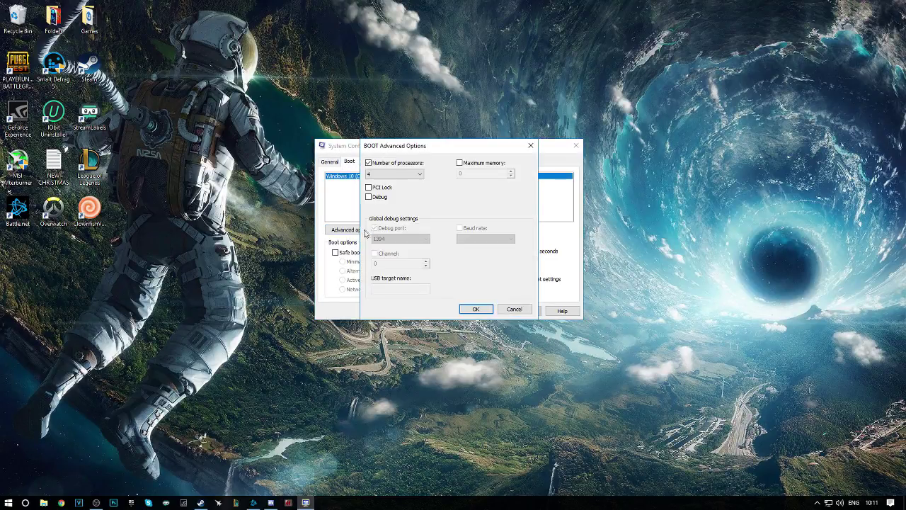
pyautogui.moveTo(385, 146); pyautogui.dragTo(505, 144)
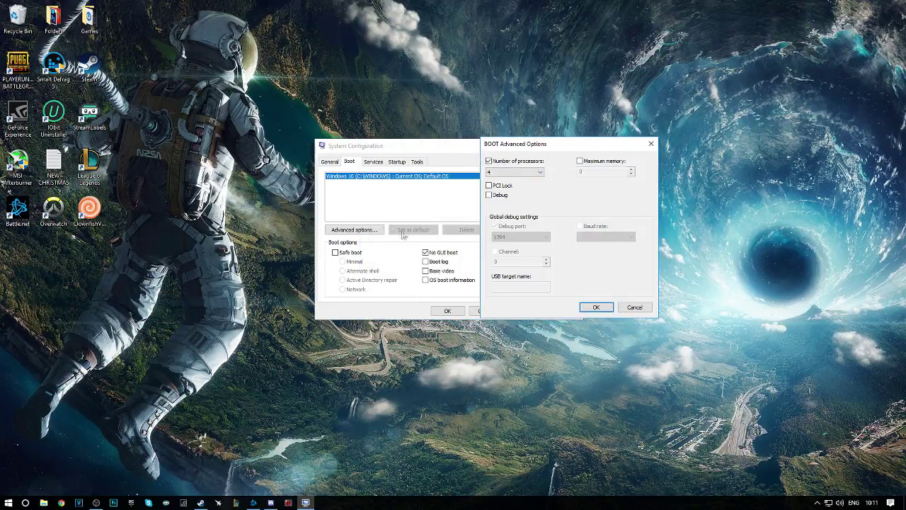
pyautogui.click(489, 162)
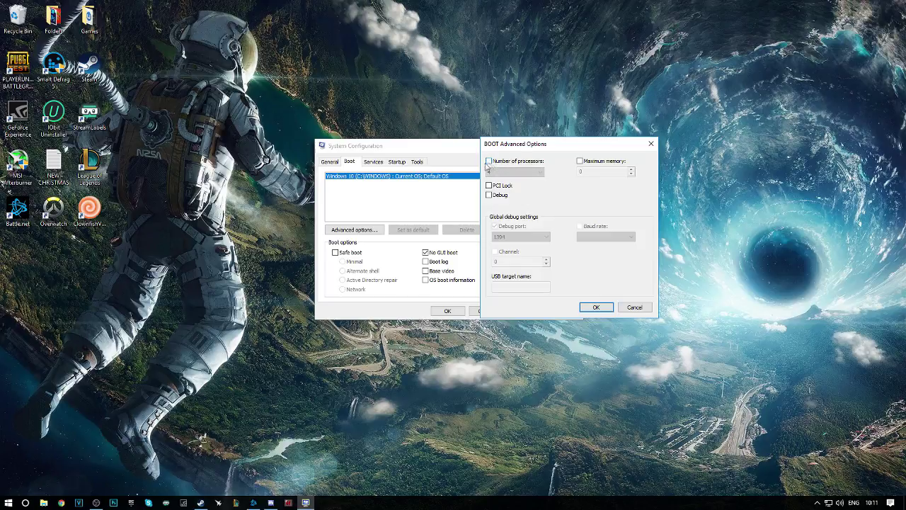
pyautogui.click(494, 163)
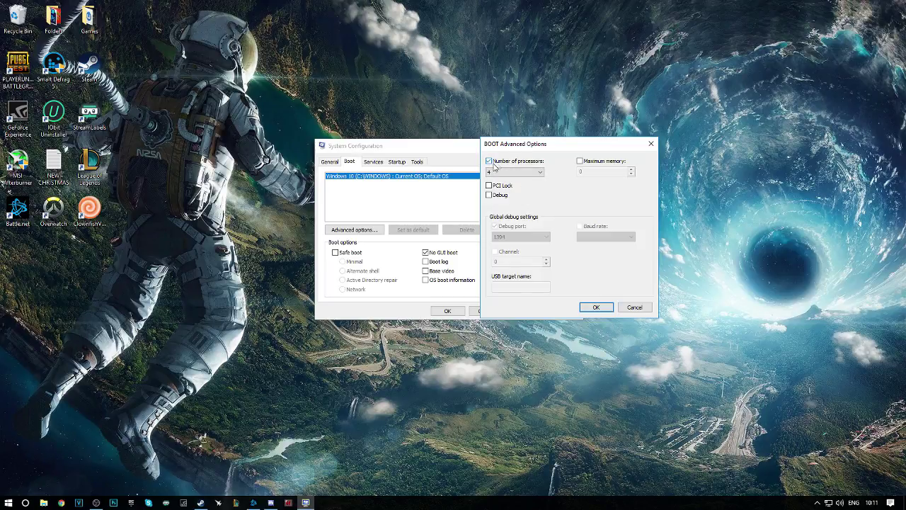
pyautogui.click(494, 171)
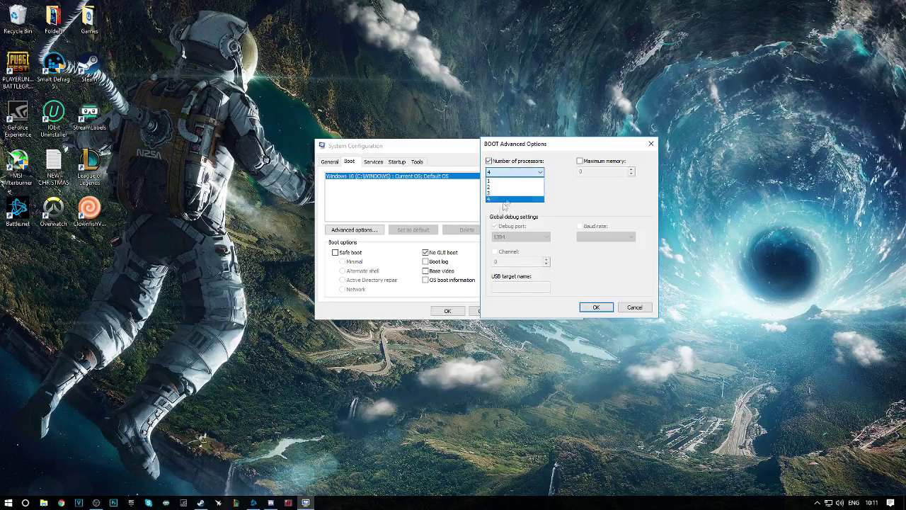
pyautogui.click(510, 201)
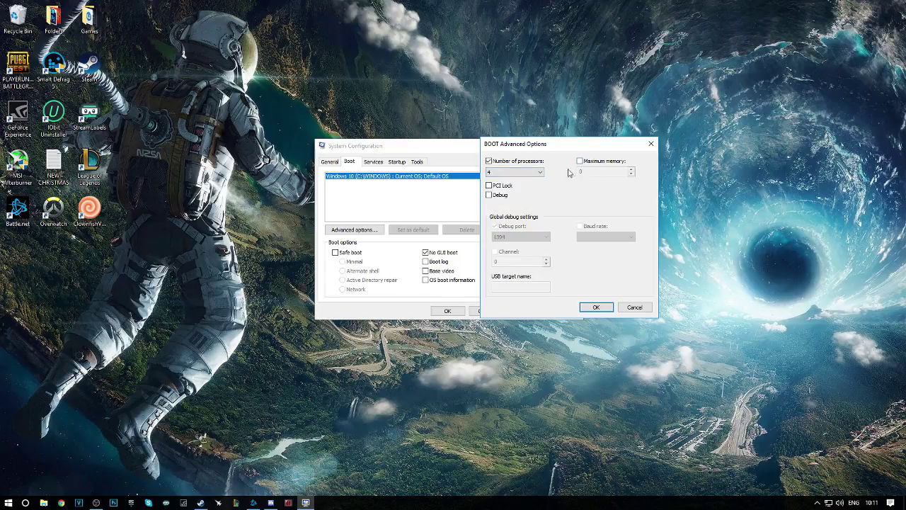
pyautogui.click(595, 307)
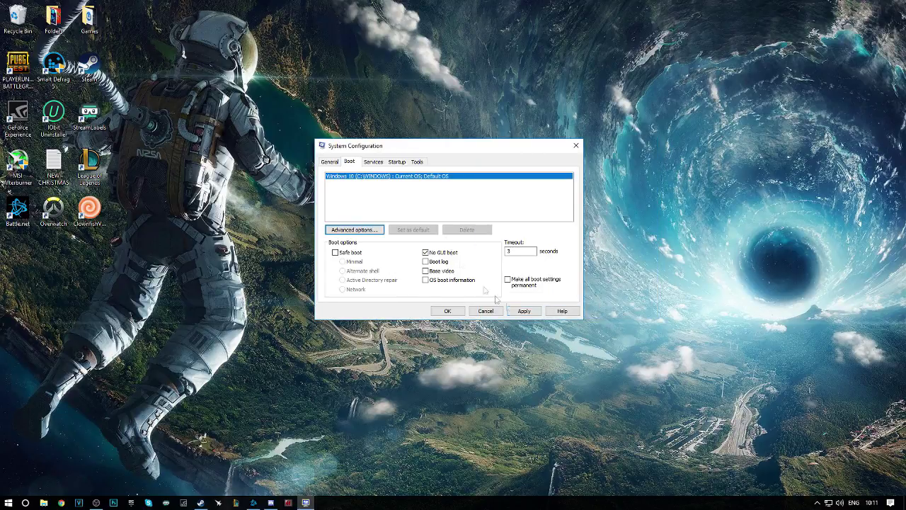
pyautogui.click(447, 311)
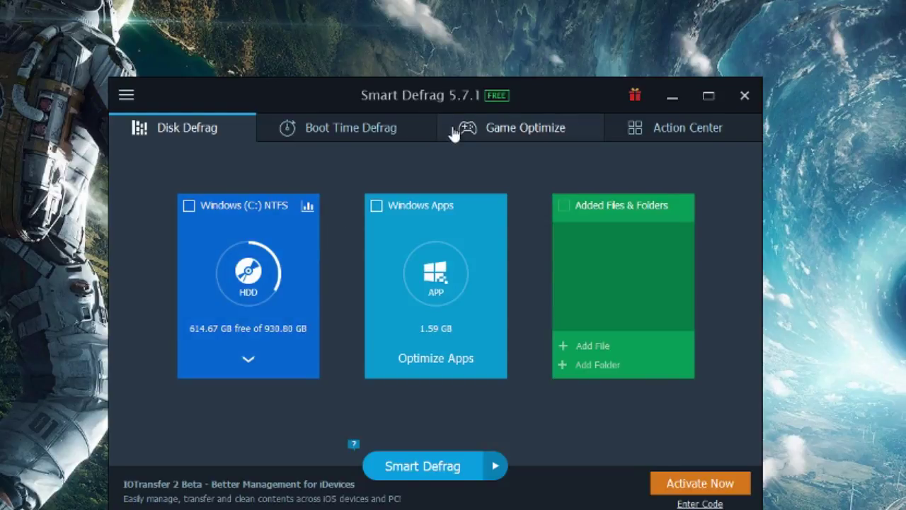
# Check only the Windows Apps card in Smart Defrag and start its optimization
pyautogui.doubleClick(424, 96)
pyautogui.moveTo(429, 87); pyautogui.dragTo(431, 80)
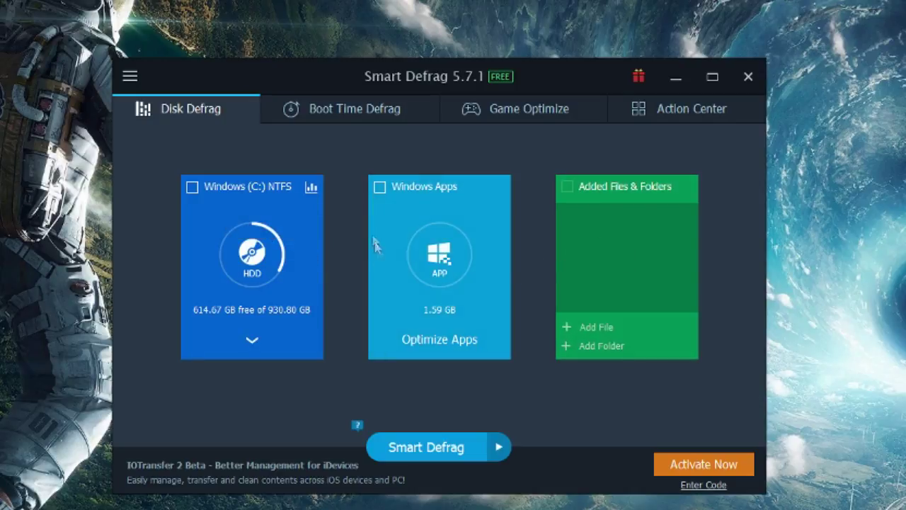
pyautogui.click(386, 189)
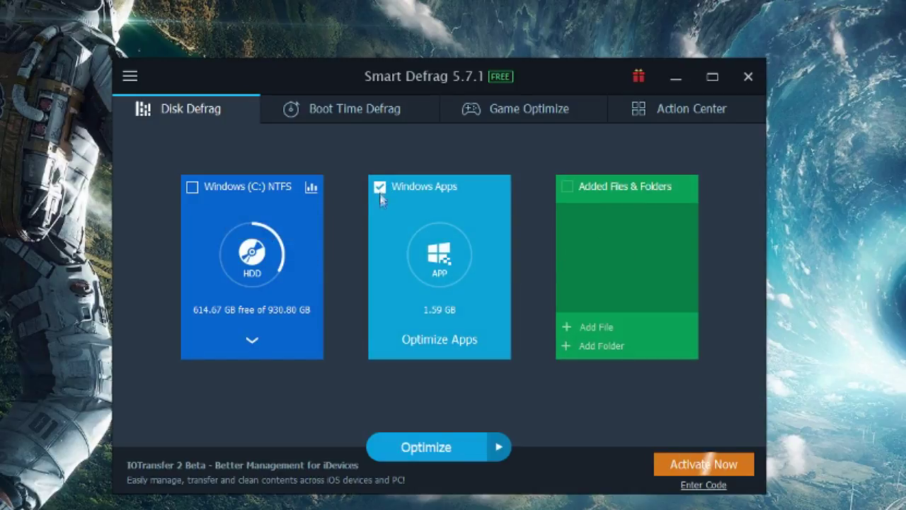
pyautogui.click(380, 190)
pyautogui.click(378, 192)
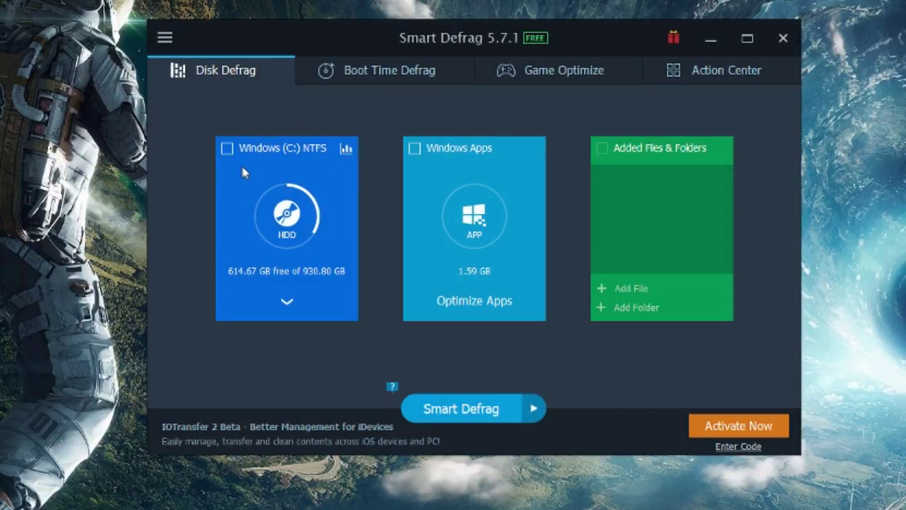
pyautogui.click(227, 149)
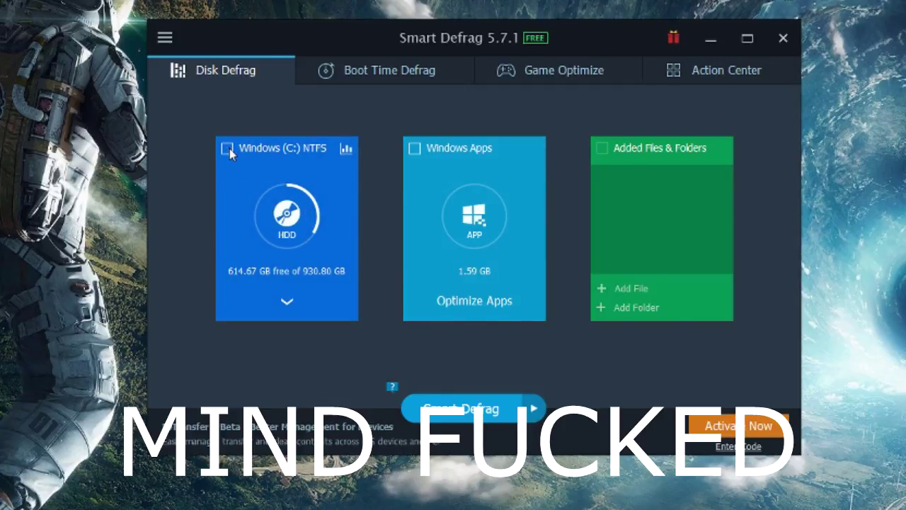
pyautogui.click(414, 148)
pyautogui.click(460, 408)
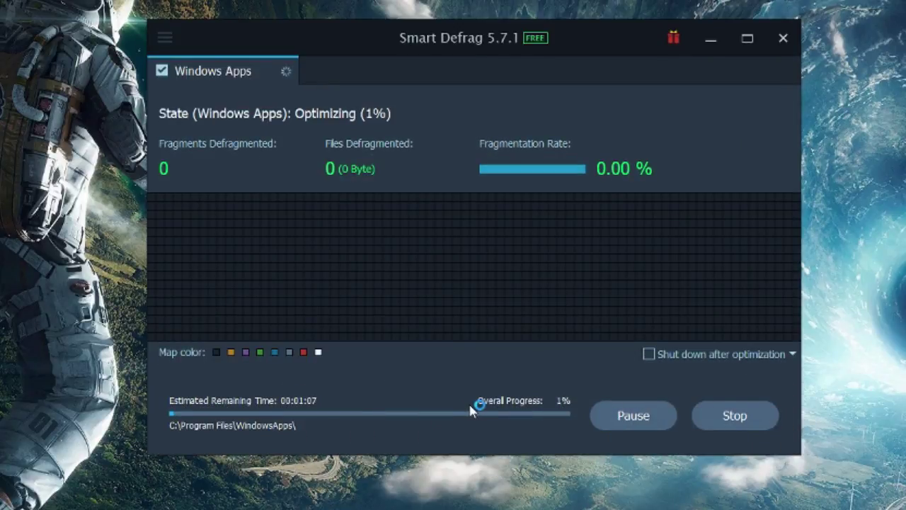
# Let the Windows Apps fast defrag finish at 0.00% fragmentation and close the results
pyautogui.moveTo(433, 44); pyautogui.dragTo(464, 10)
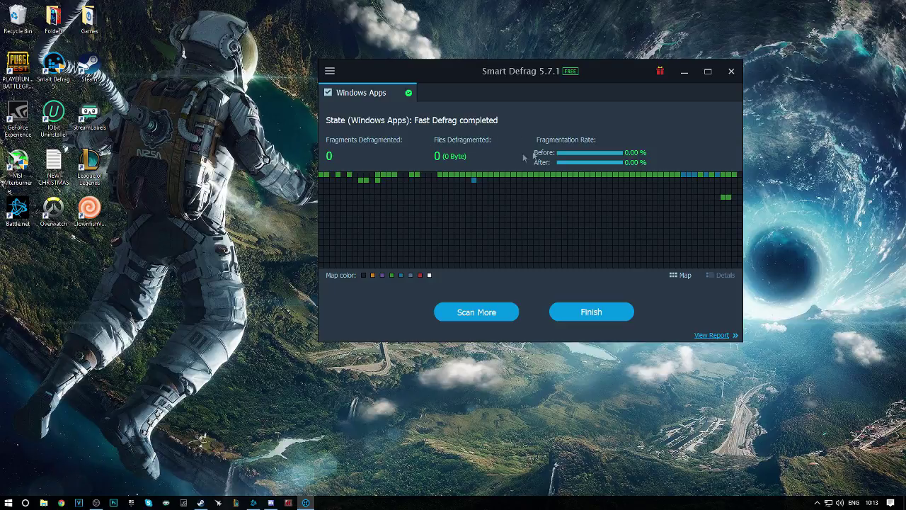
pyautogui.click(602, 317)
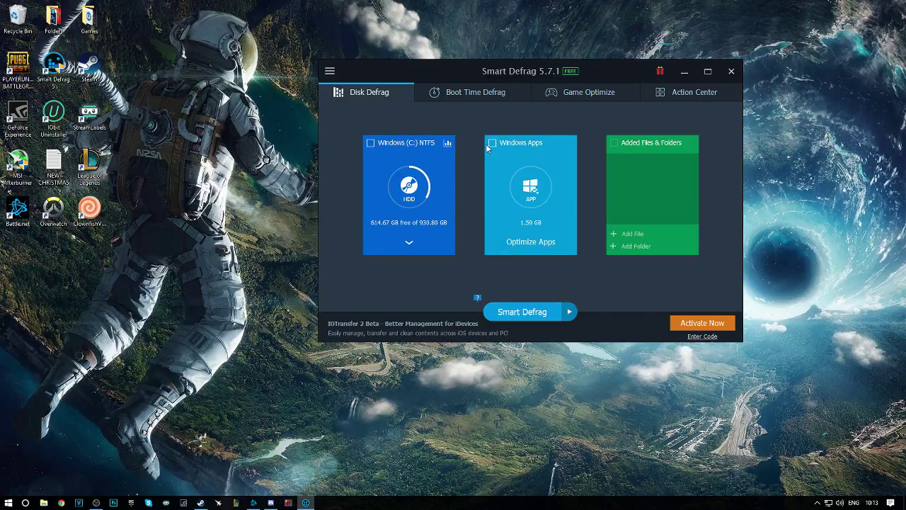
# Browse Boot Time Defrag, mark CS:GO in Game Optimize, and launch Driver Booster from Action Center
pyautogui.click(492, 92)
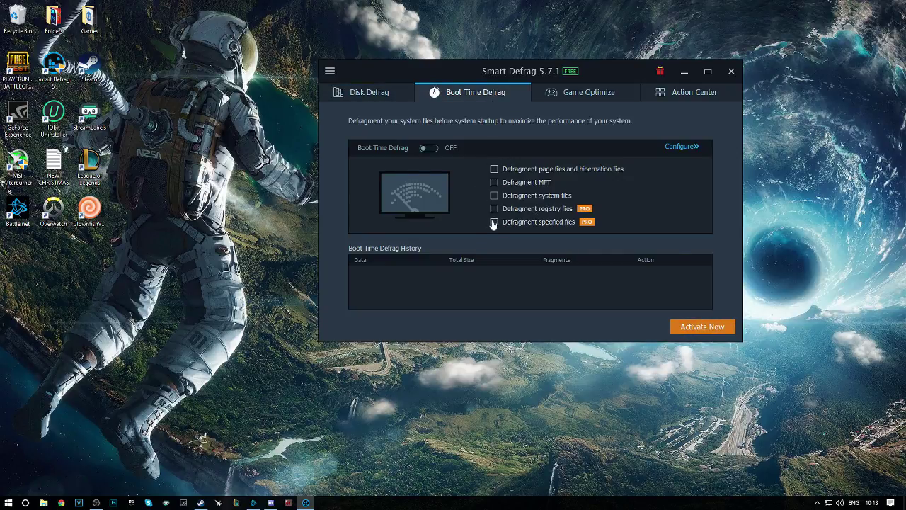
pyautogui.click(573, 93)
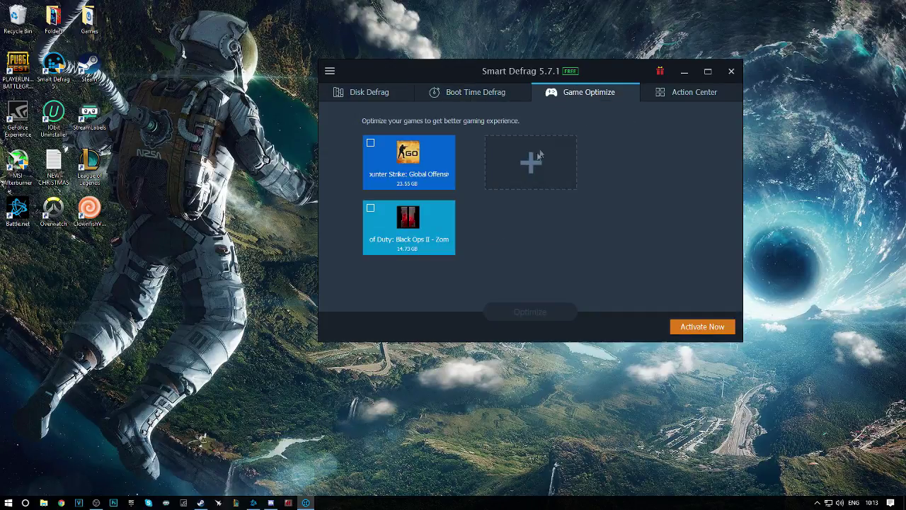
pyautogui.click(370, 145)
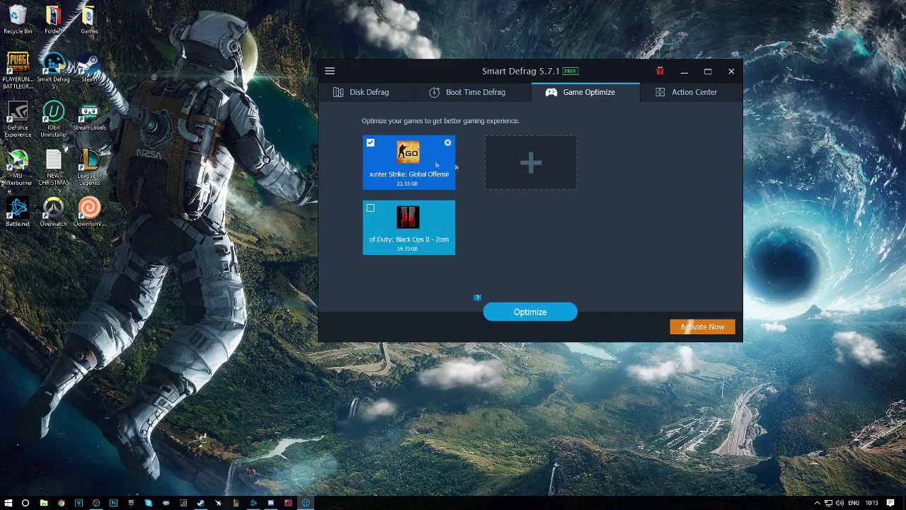
pyautogui.click(679, 90)
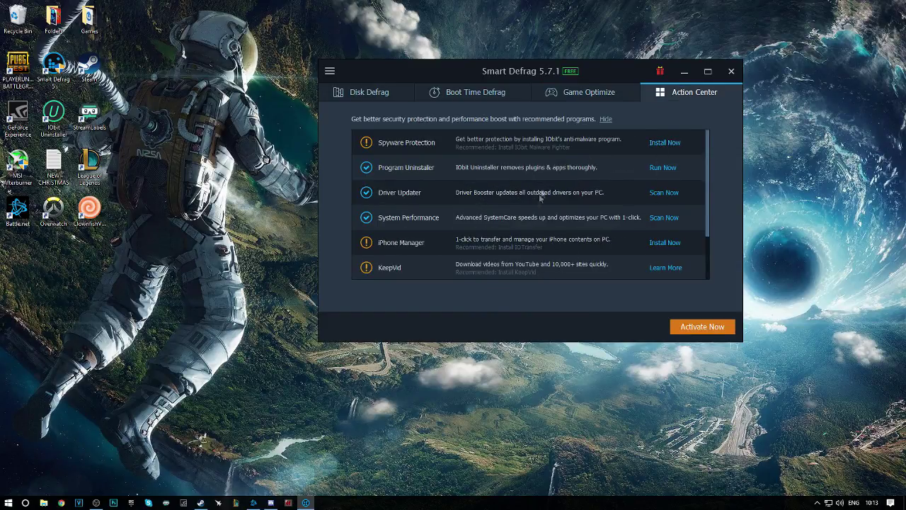
pyautogui.click(663, 193)
# Minimize Smart Defrag, dismiss the update notice, and review Driver Booster's all-up-to-date scan results
pyautogui.click(684, 71)
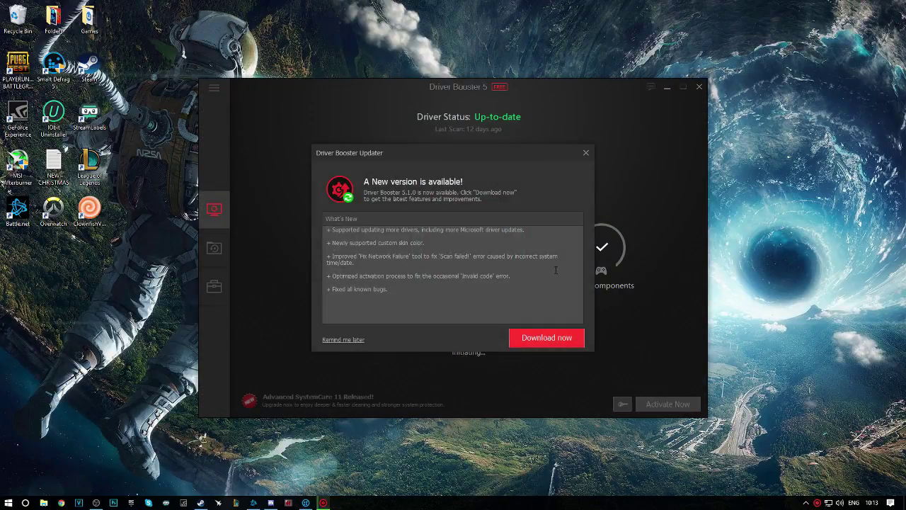
pyautogui.click(587, 153)
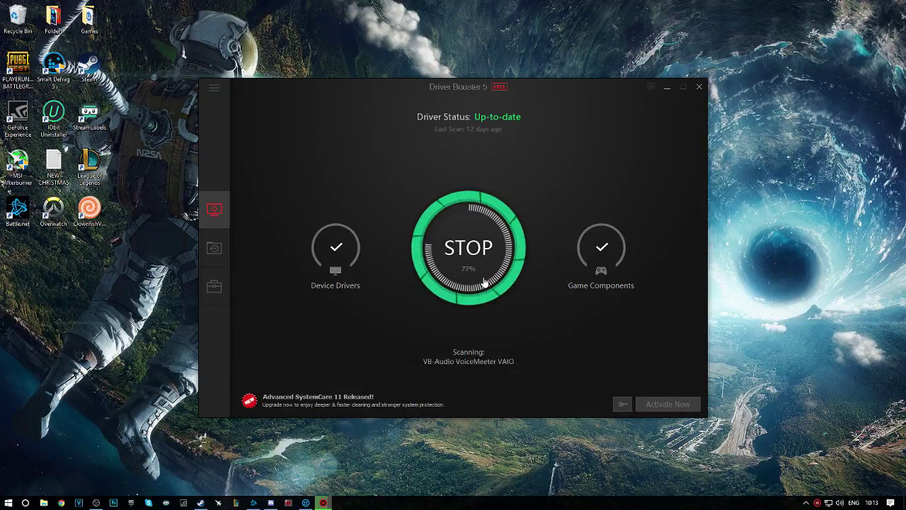
pyautogui.scroll(-1, 706, 180)
pyautogui.scroll(1, 704, 175)
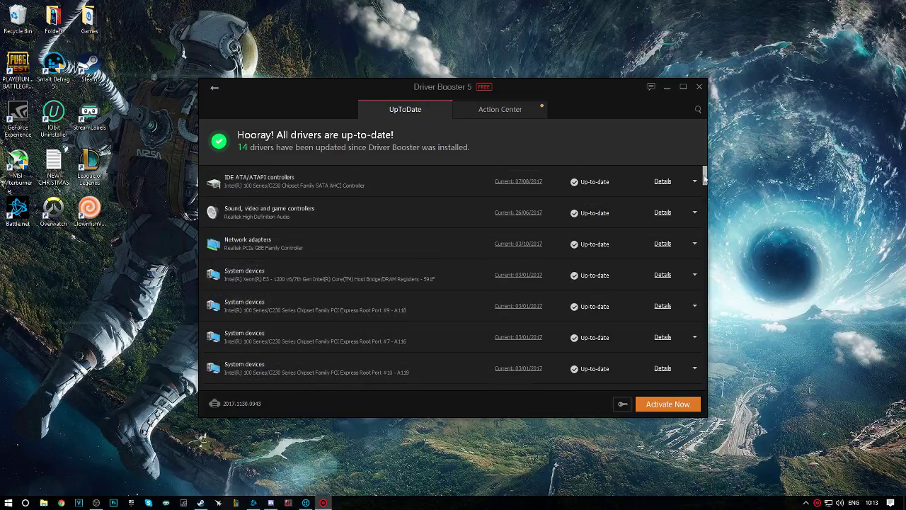
pyautogui.scroll(-3, 704, 172)
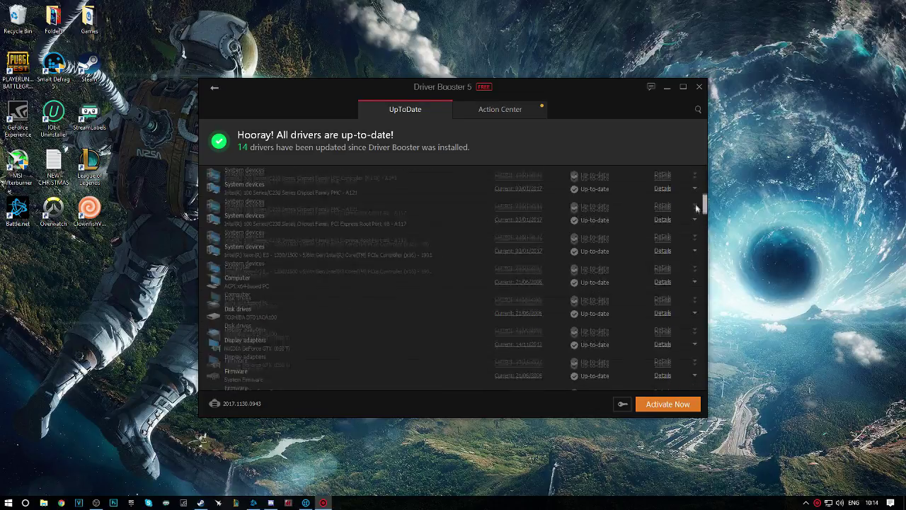
pyautogui.scroll(3, 695, 203)
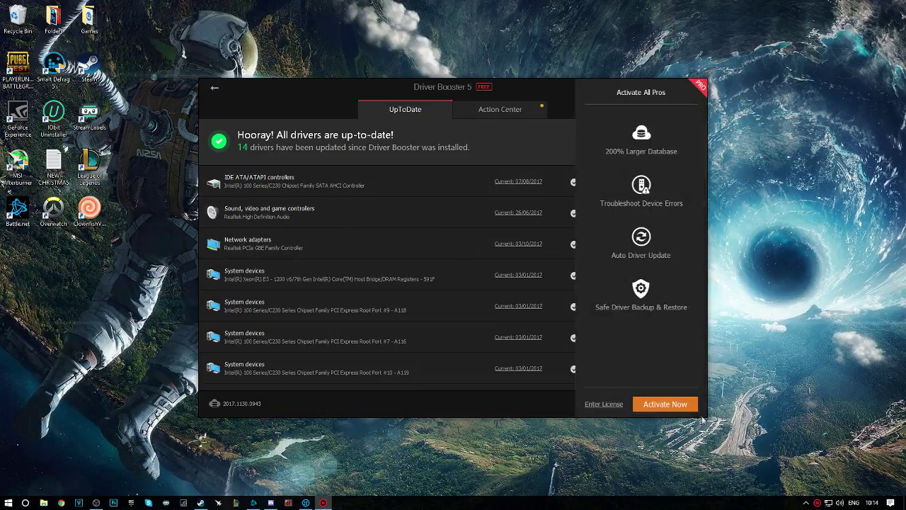
# Close the Driver Booster window
pyautogui.click(720, 73)
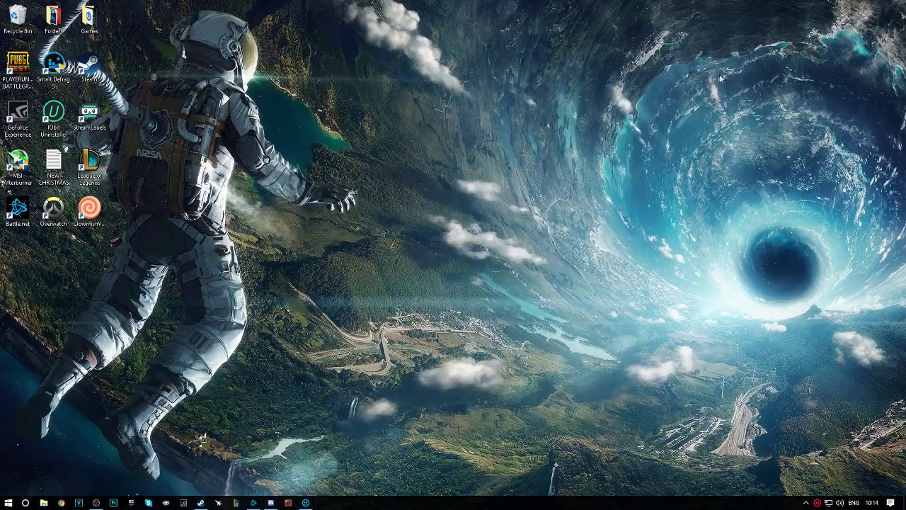